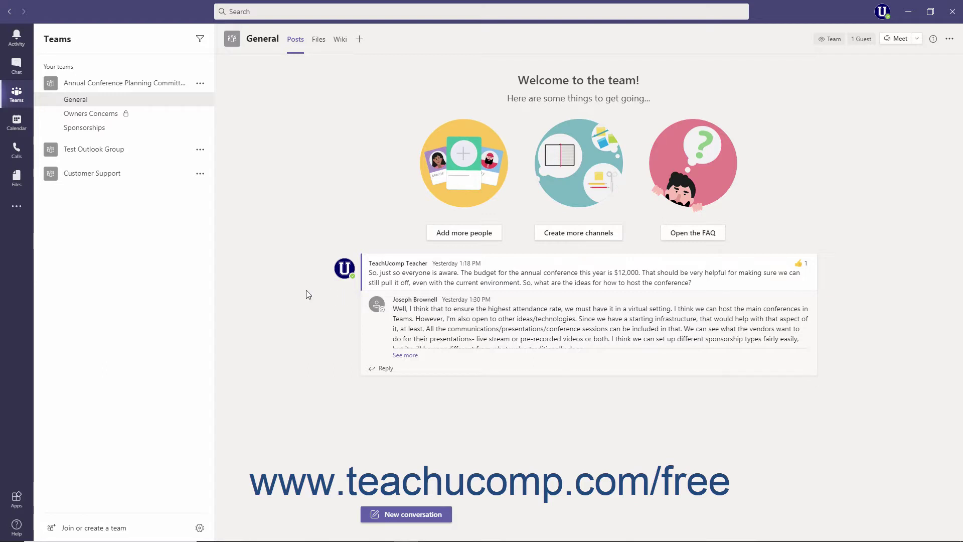
Open the Annual Conference Planning team's General channel and look at the reply box under the budget conversation
click(23, 98)
click(74, 103)
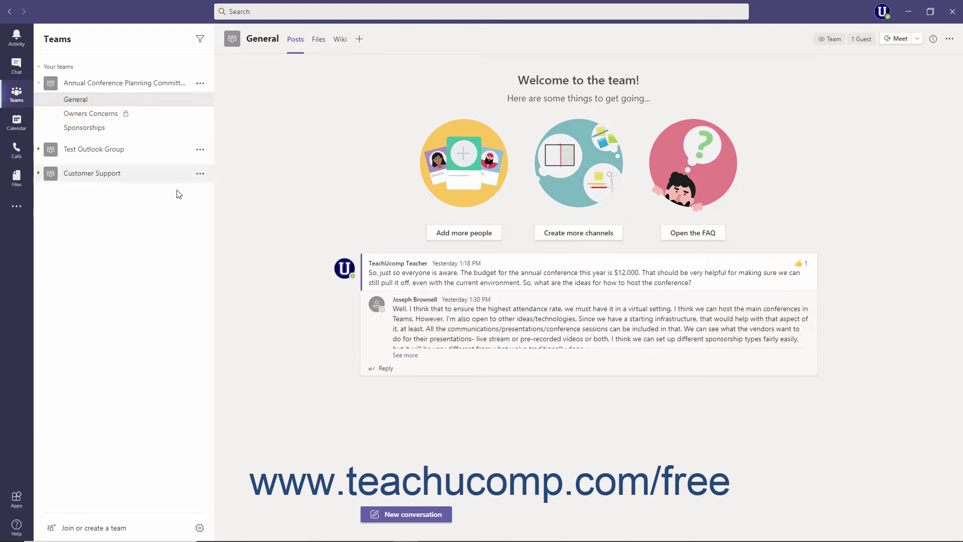
click(386, 368)
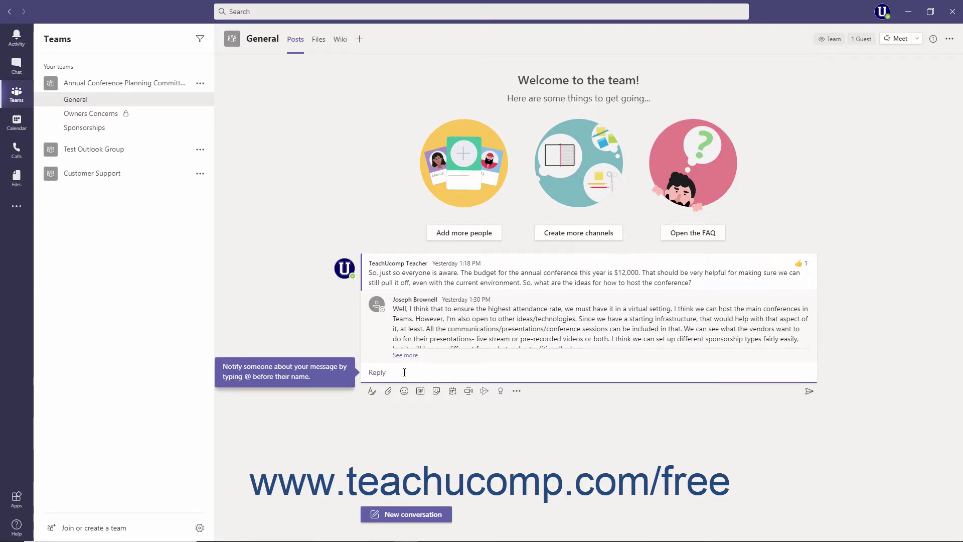
click(320, 417)
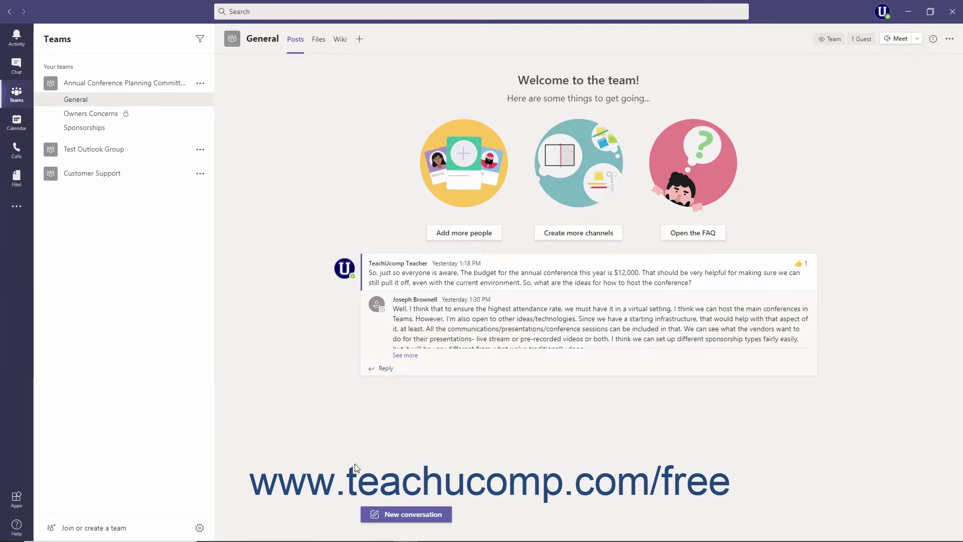
Start a new conversation in the General channel with the text "Just to let everyone know- we've created a new channel for sponsorship information!"
click(392, 516)
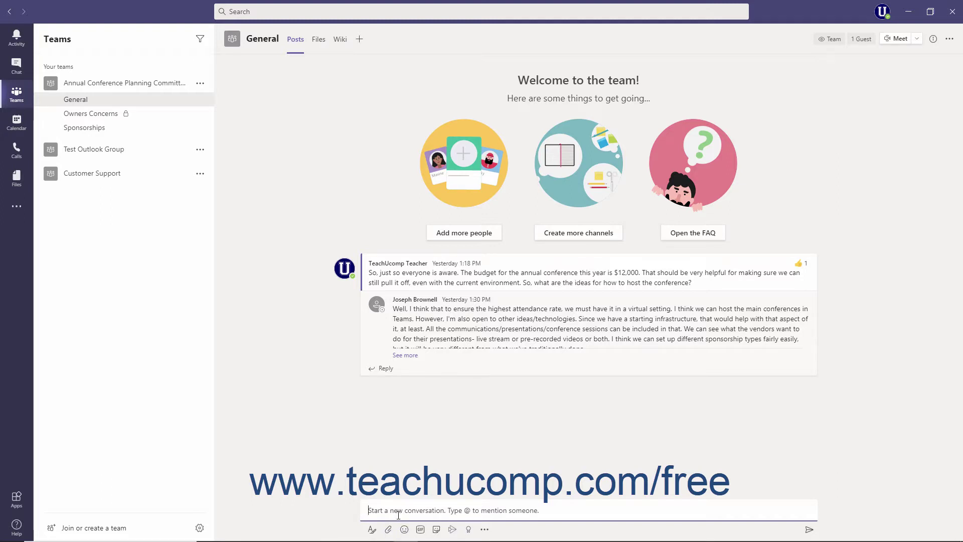
text(Just to let everyone know- we've created a new channel for sponsorship information!)
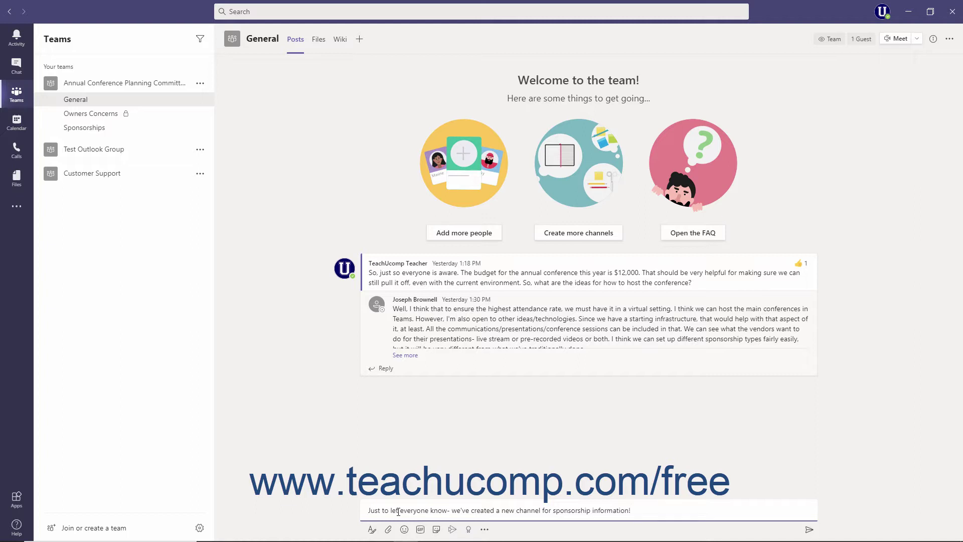
Expand the message into the full formatting editor and make "sponsorship information" bold
click(373, 530)
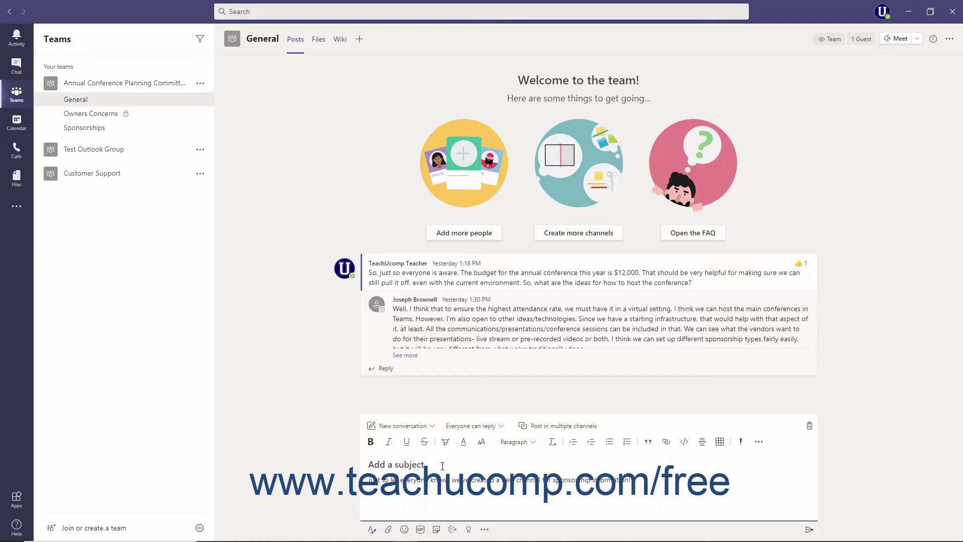
drag(552, 481, 629, 485)
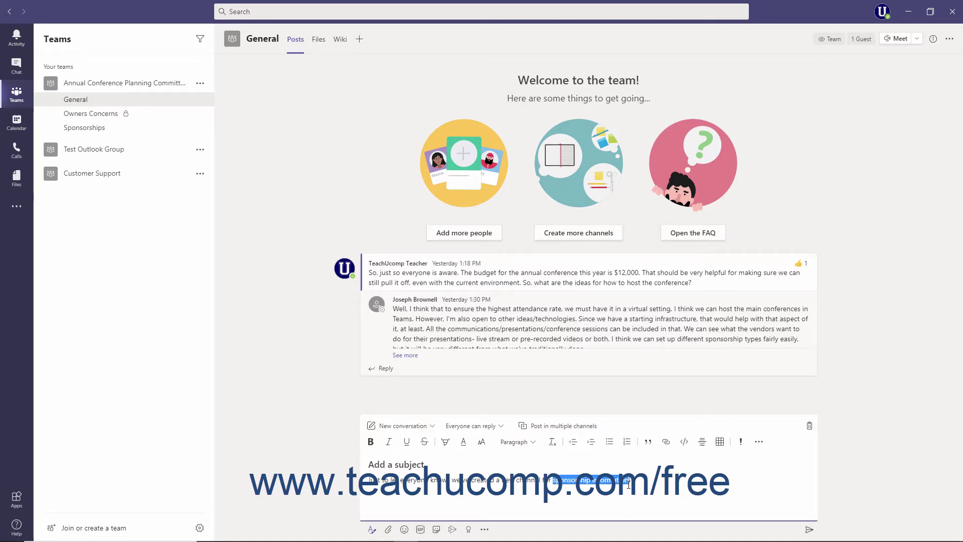
click(375, 445)
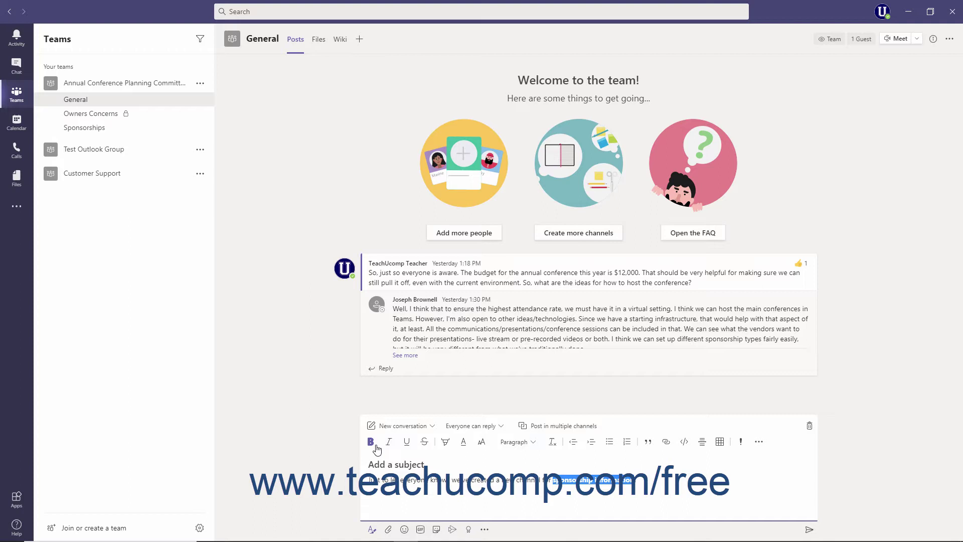
click(659, 480)
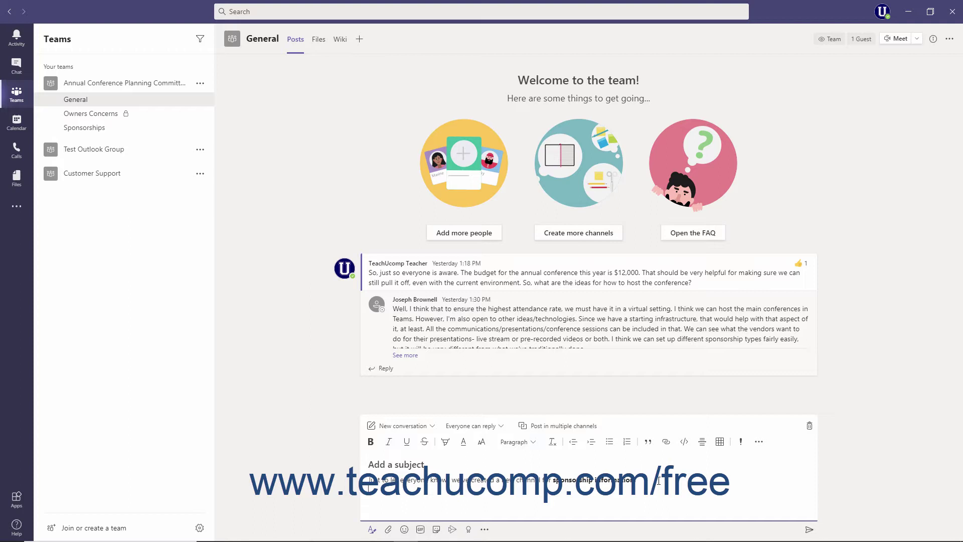
Add a second paragraph reading "Let me know how you like it!" and choose the Automatic font color
key(Return)
text(Let me know how you like it!)
click(463, 444)
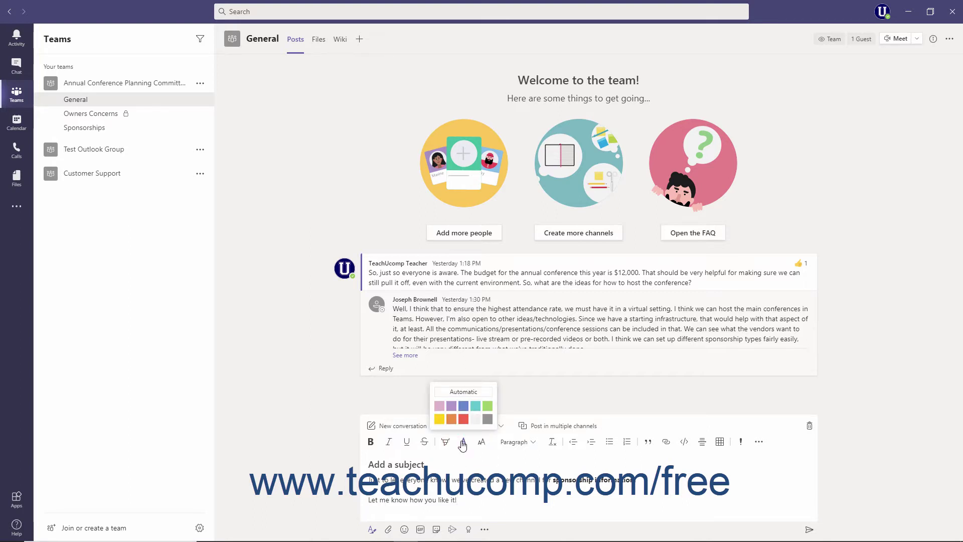
click(467, 392)
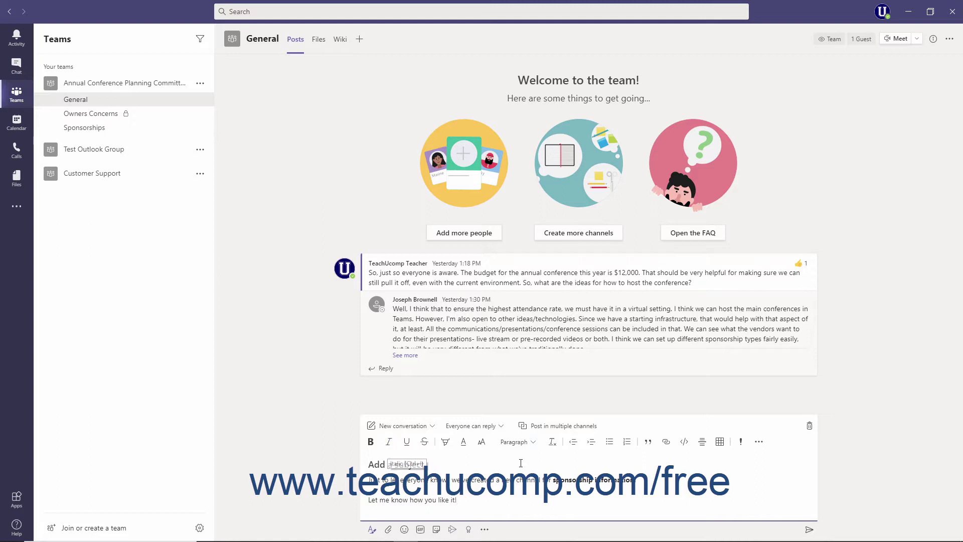
click(758, 441)
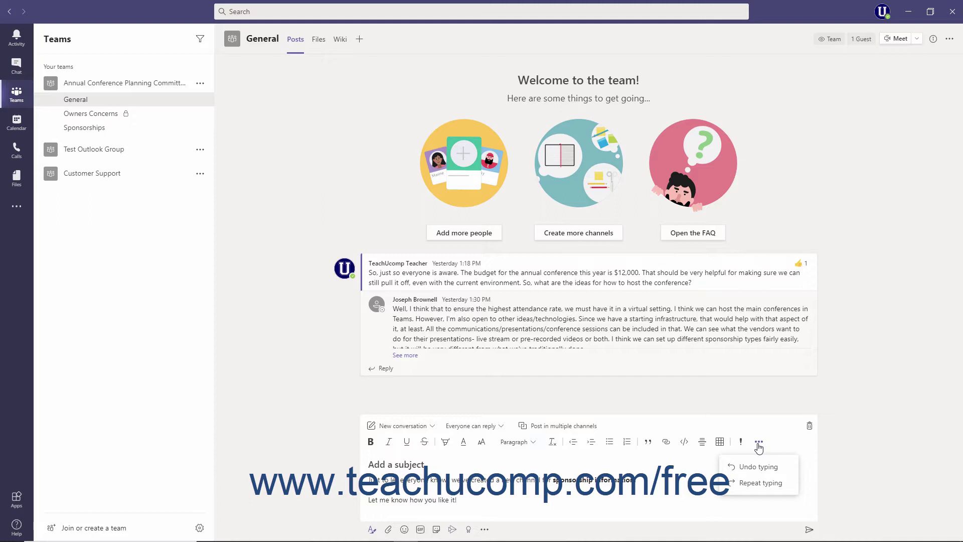
click(698, 462)
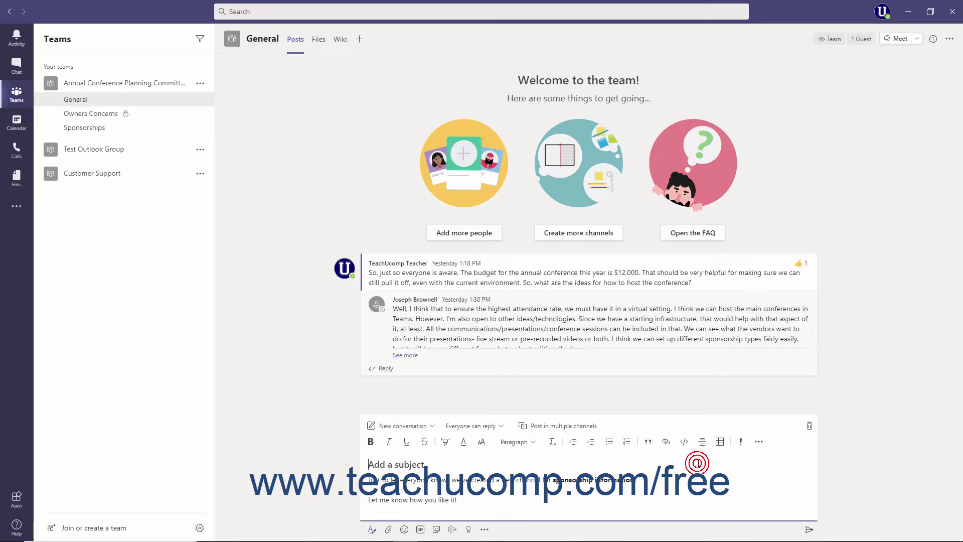
click(810, 427)
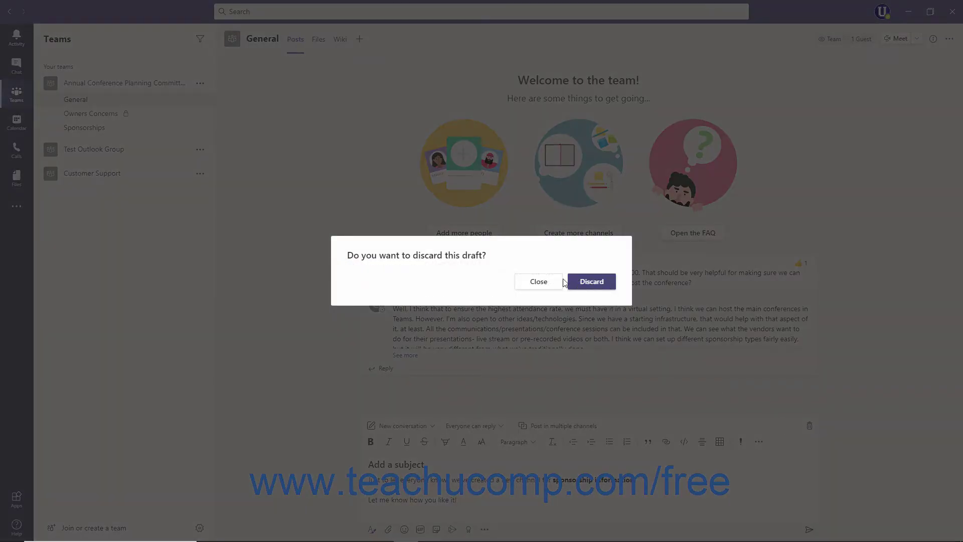
click(547, 282)
Give the conversation the subject "New channel!"
click(371, 465)
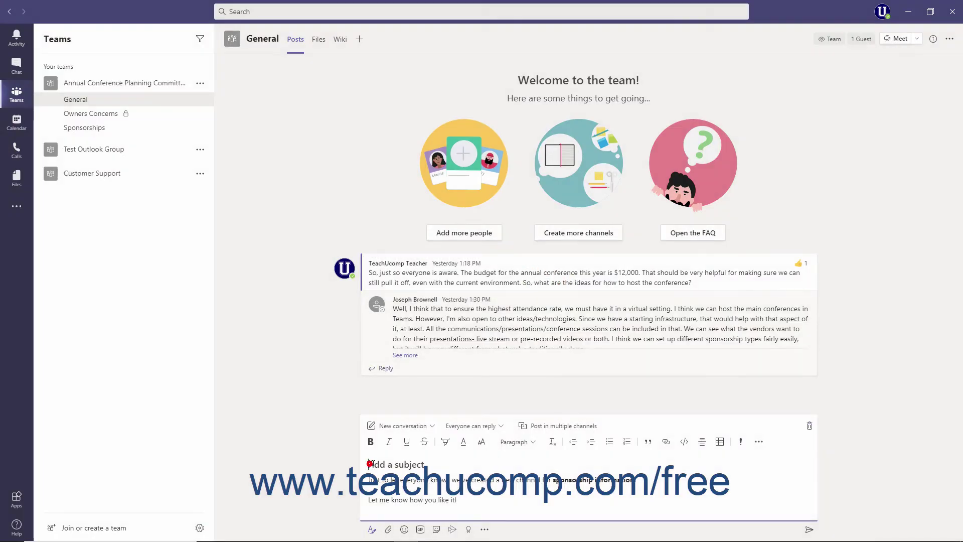
text(New)
text(channel!)
Format "sponsorship information" in the message body as bold red text
drag(552, 481, 629, 481)
click(370, 442)
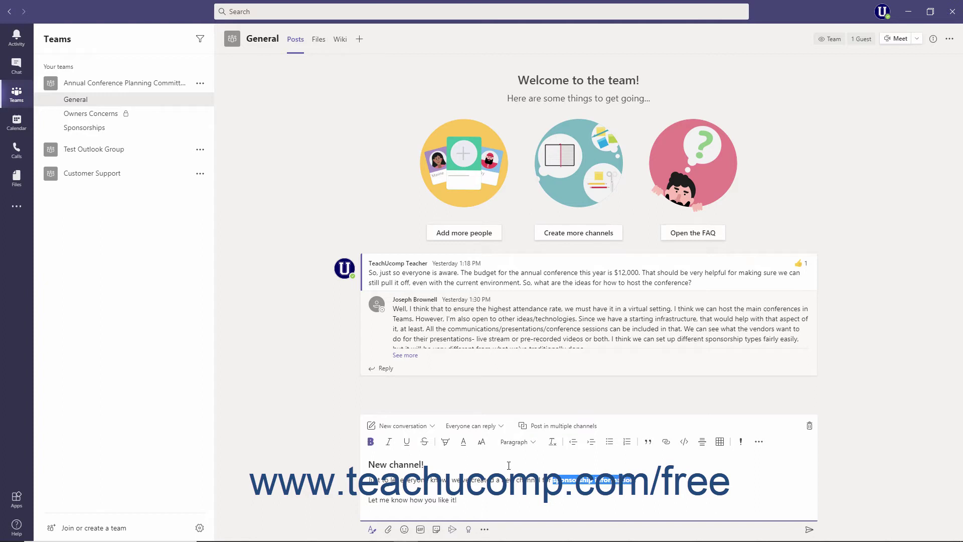
click(462, 441)
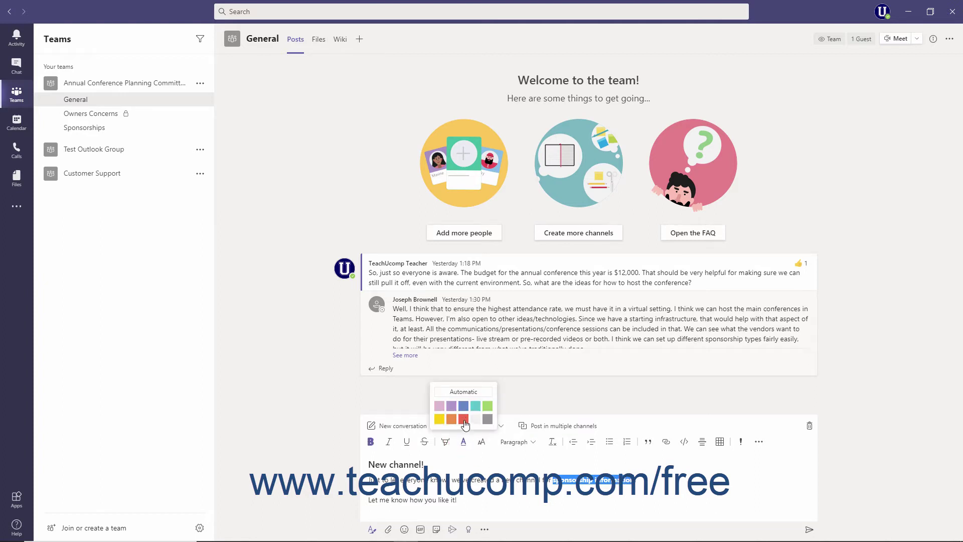
click(464, 420)
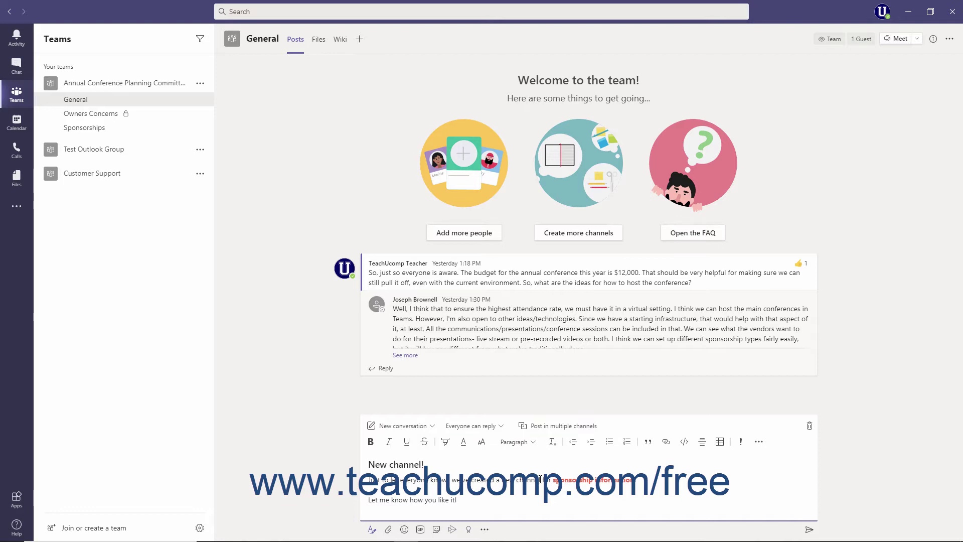
Set the post type to New conversation and the reply permission to Everyone can reply
click(433, 426)
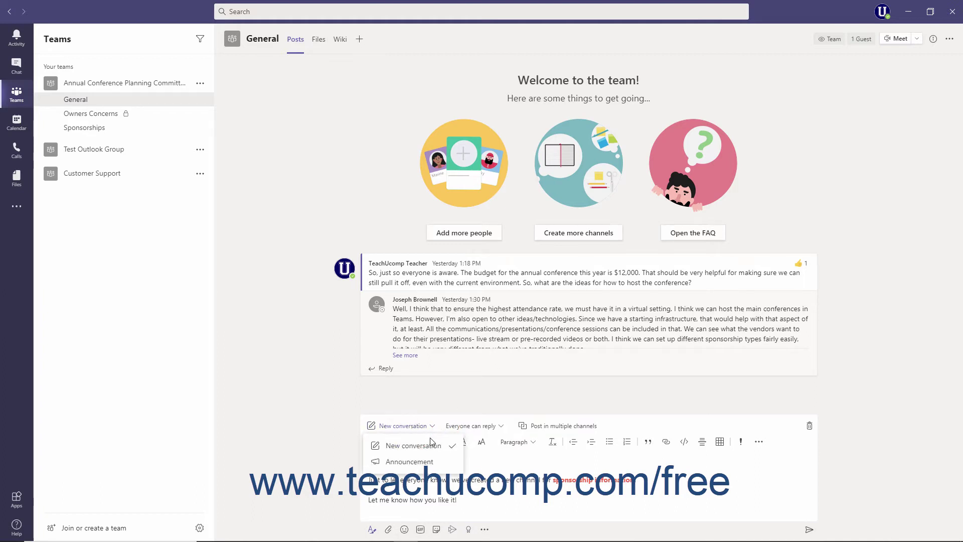
click(445, 446)
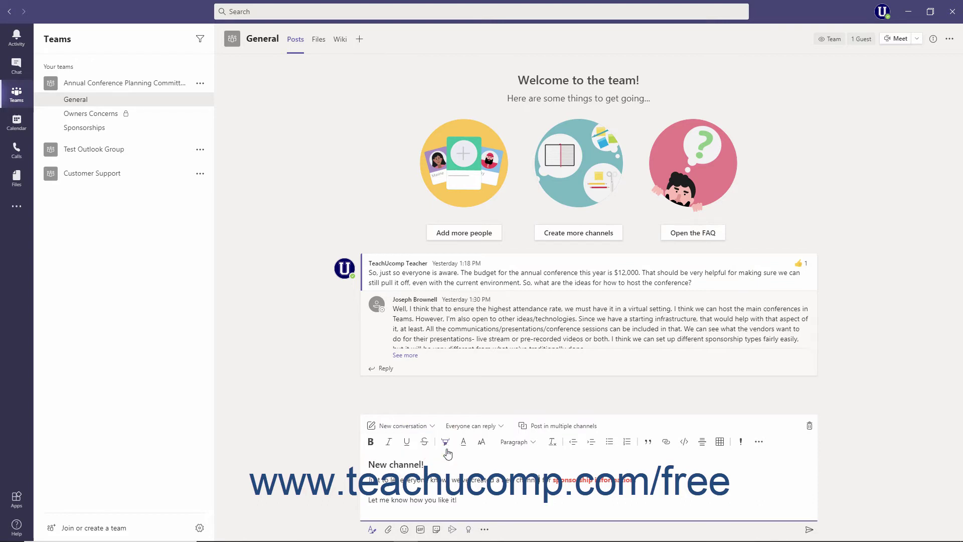
click(502, 430)
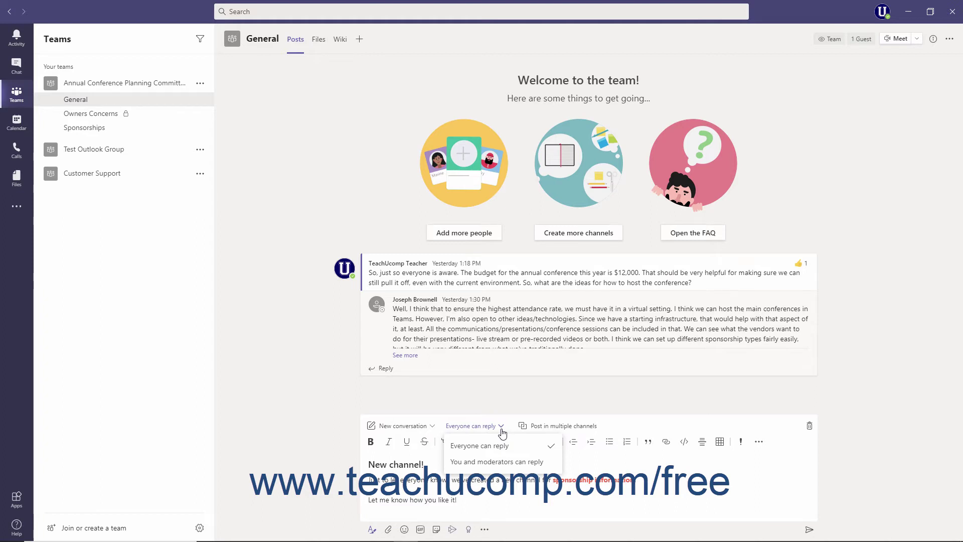
click(498, 448)
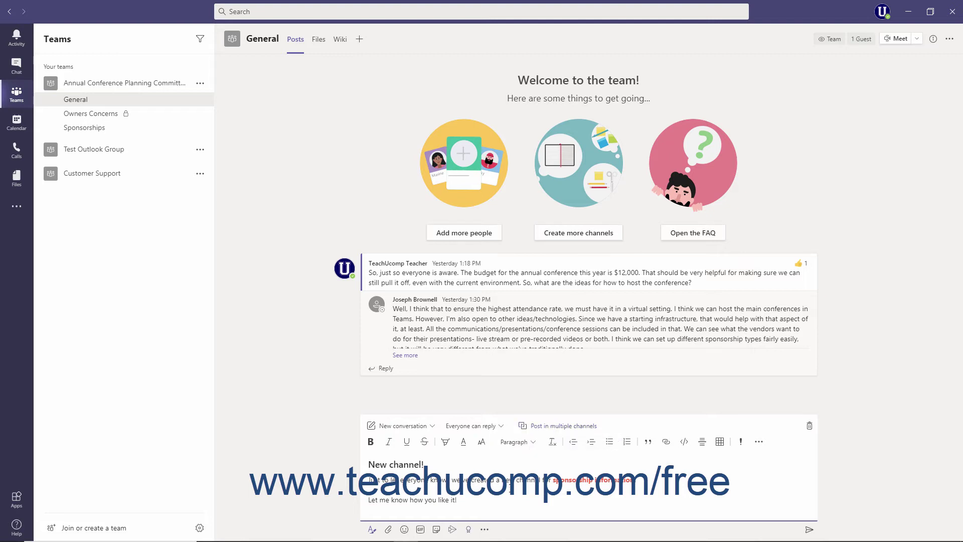
click(388, 531)
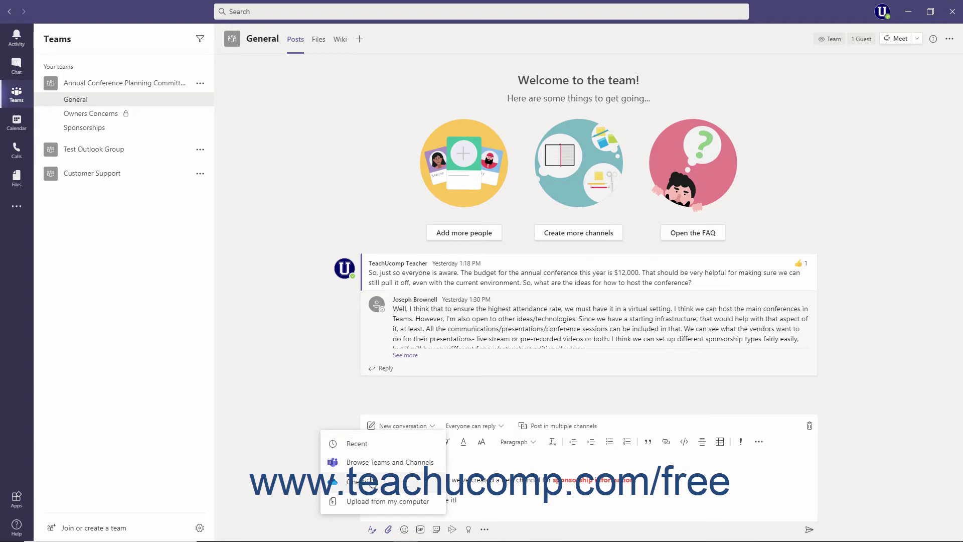
click(374, 502)
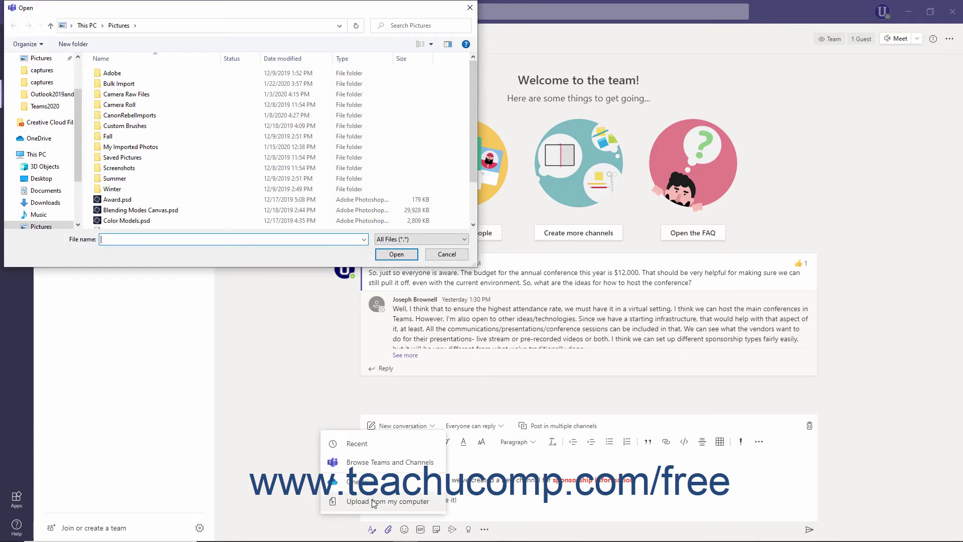
scroll(40, 110, up, 2)
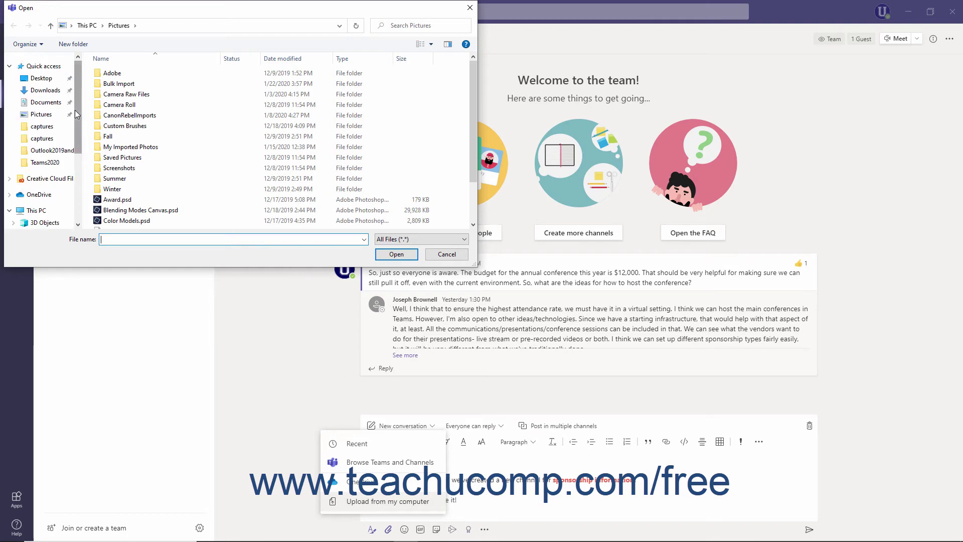
click(39, 103)
scroll(186, 206, down, 10)
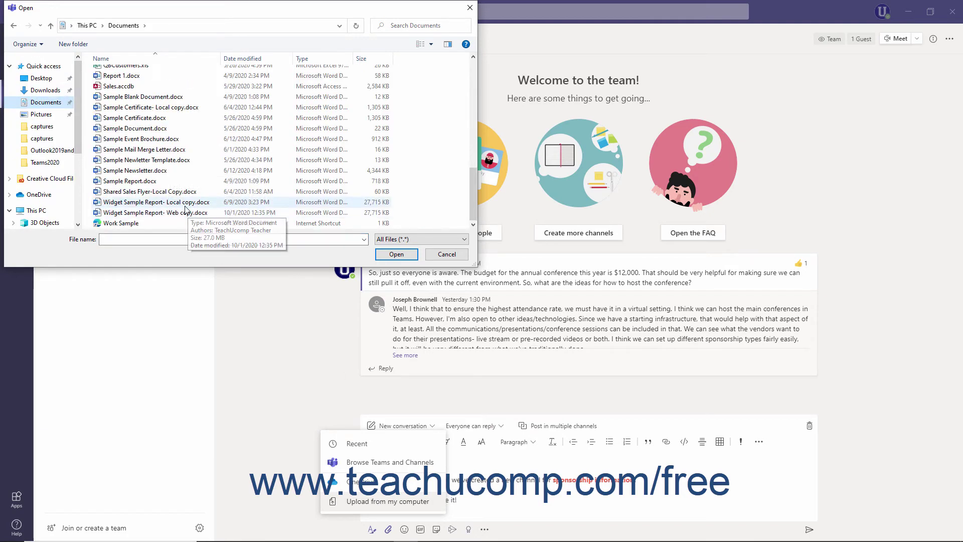
click(185, 205)
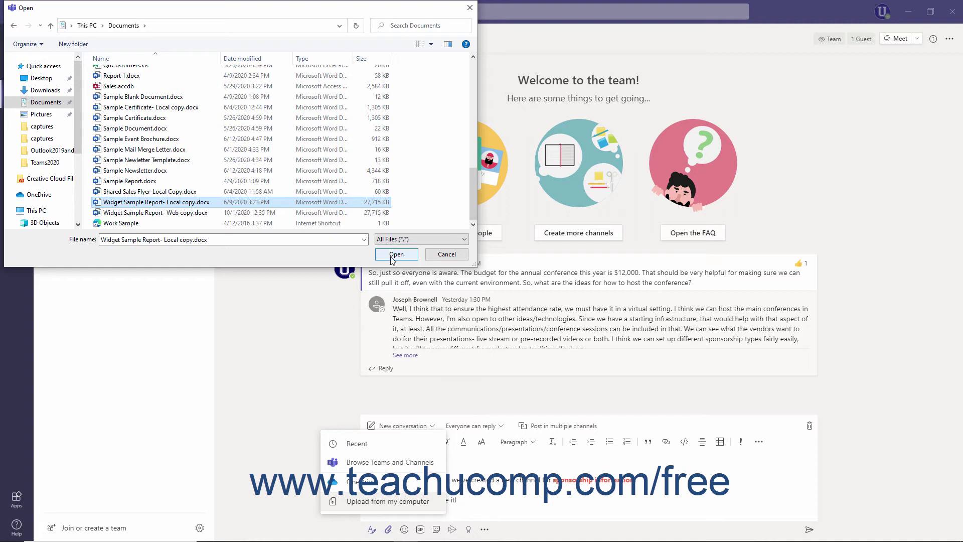
click(446, 260)
Insert the smile emoji at the end of the message's second paragraph and start a new line
click(476, 505)
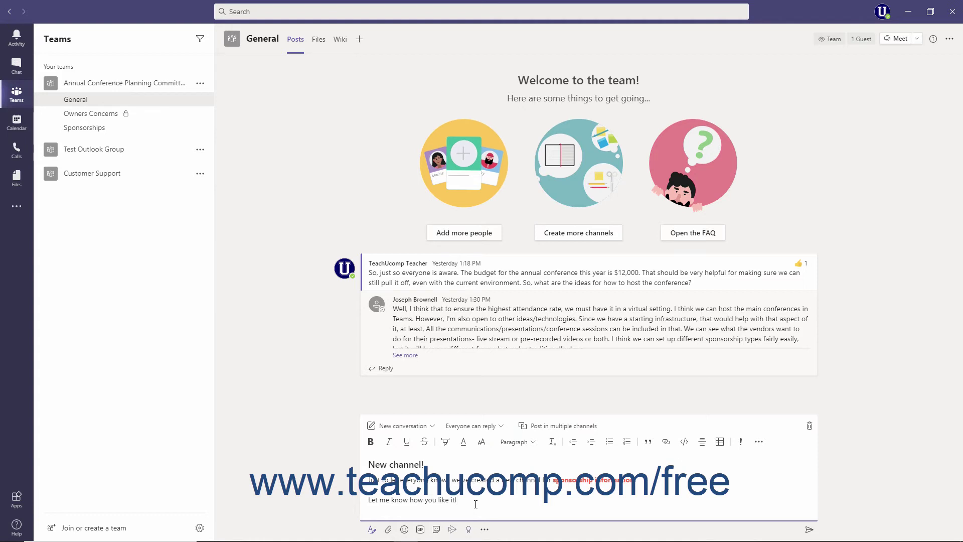
click(406, 531)
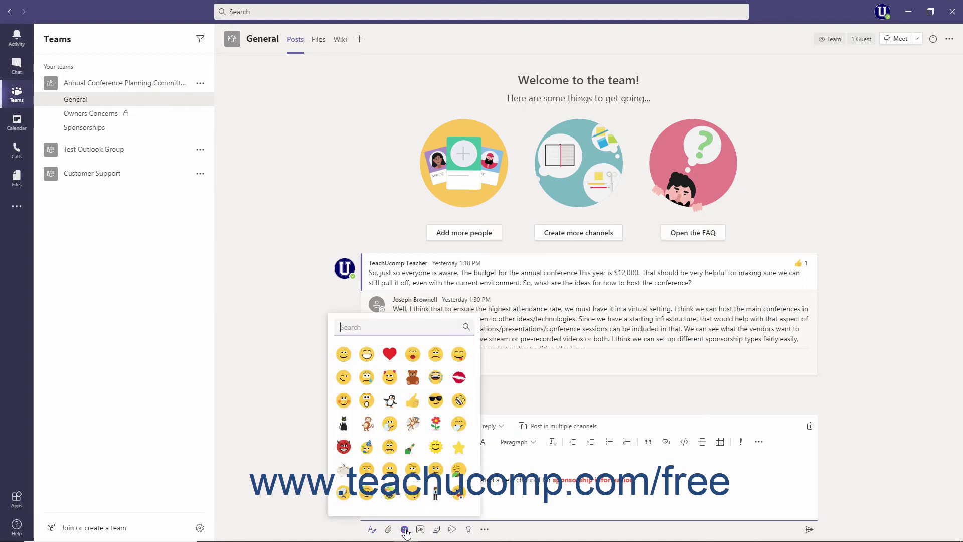
click(382, 328)
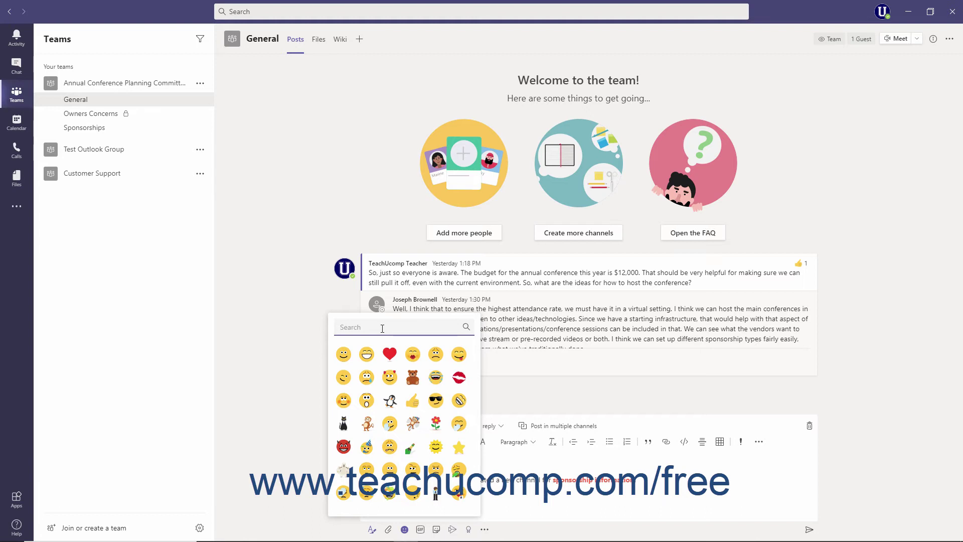
click(348, 356)
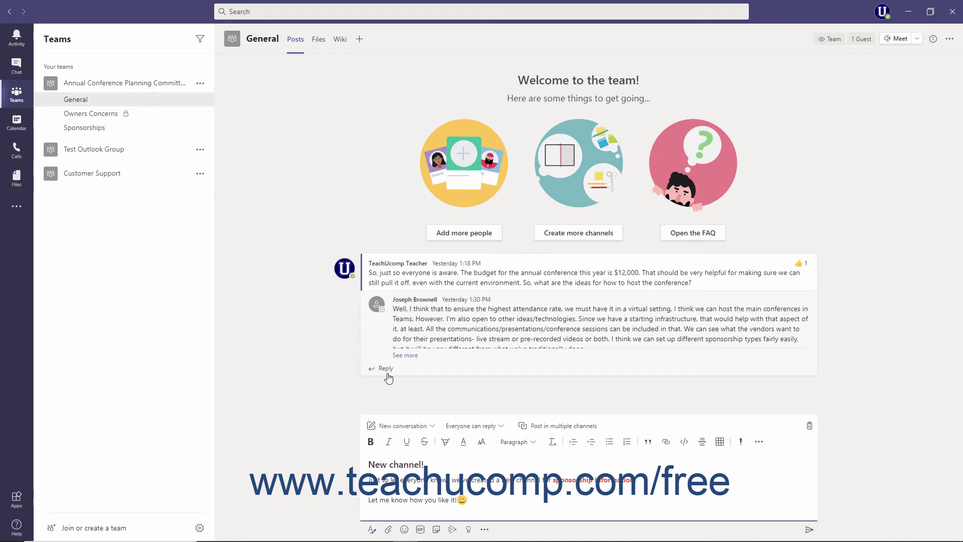
key(Return)
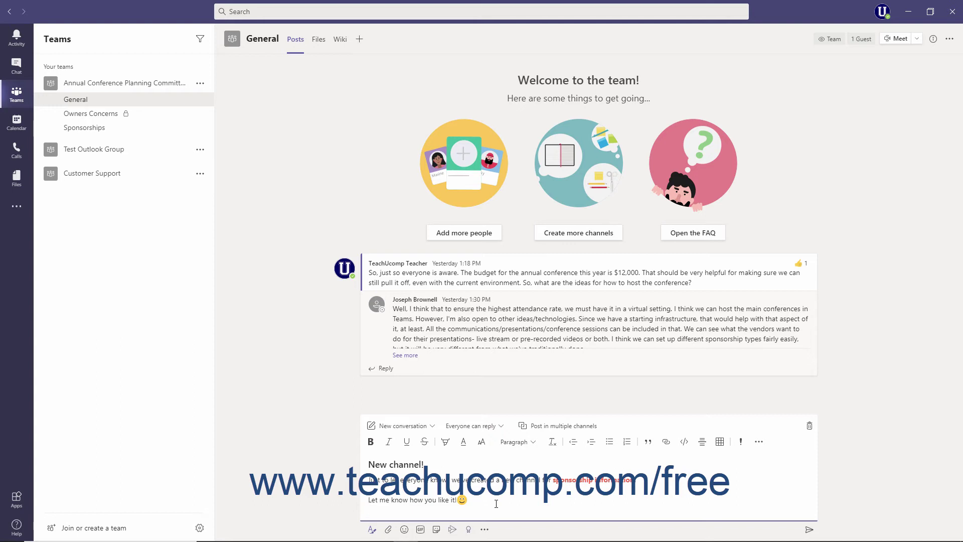
Open the toddler meme sticker from the Meme category for captioning and cancel it without entering captions
click(438, 529)
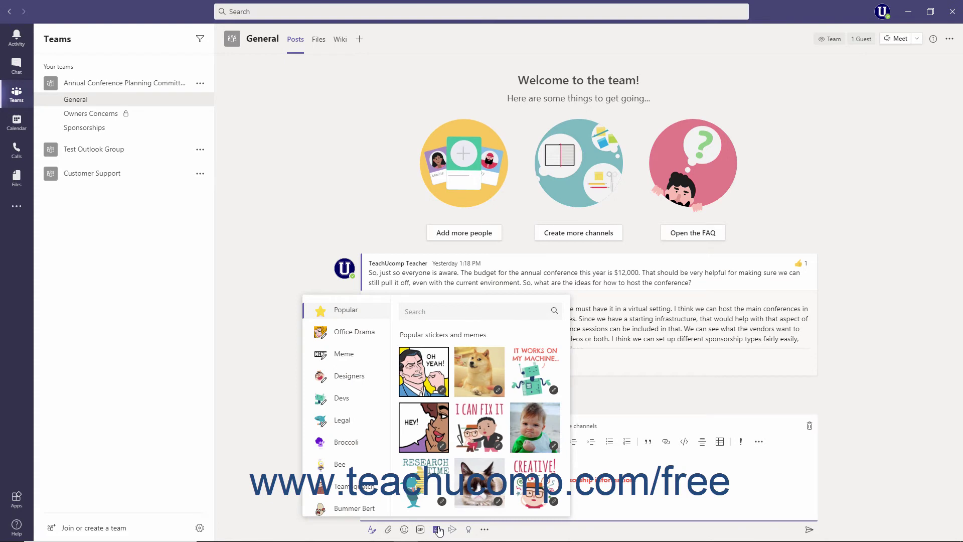
click(356, 359)
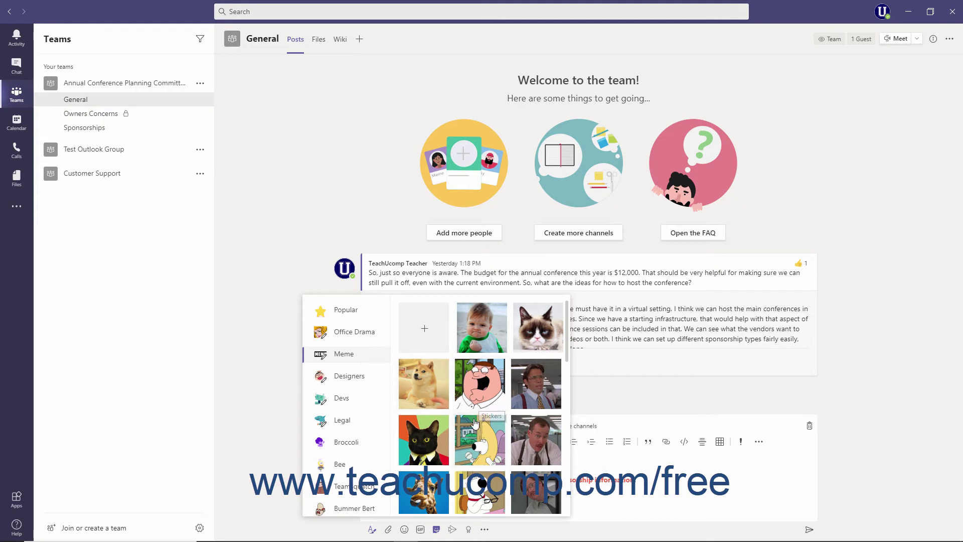
click(477, 340)
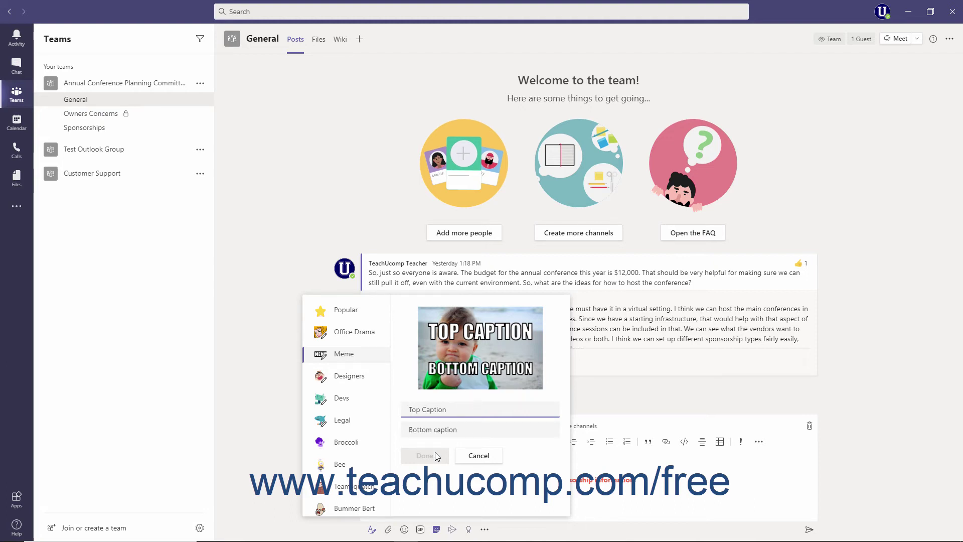
click(459, 457)
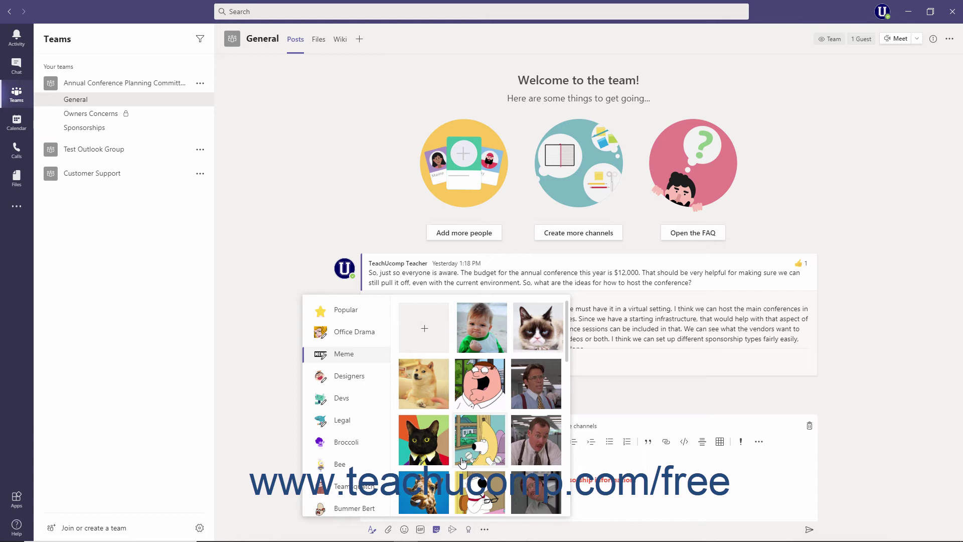
Load Confidential Stamp.png as a custom meme image, cancel its captioning and close the sticker picker
click(356, 360)
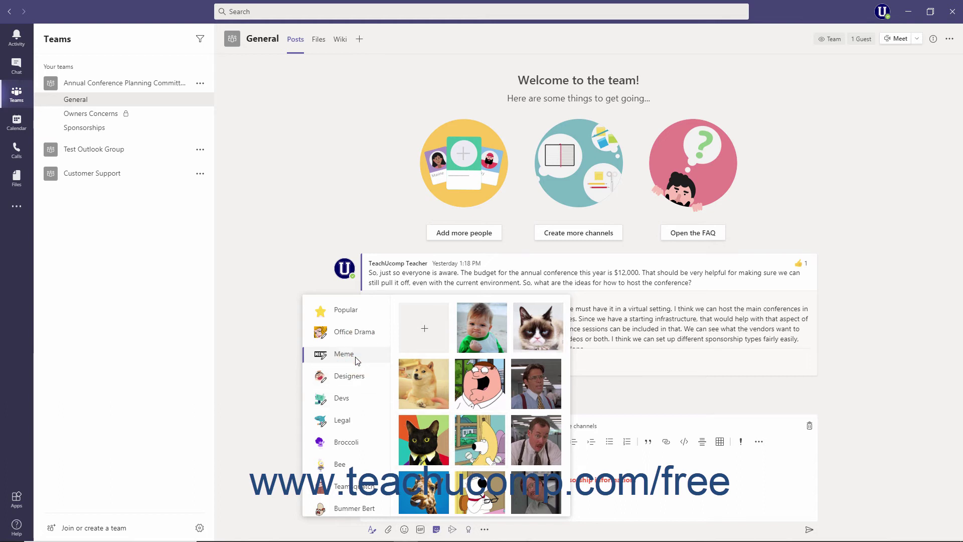
click(425, 334)
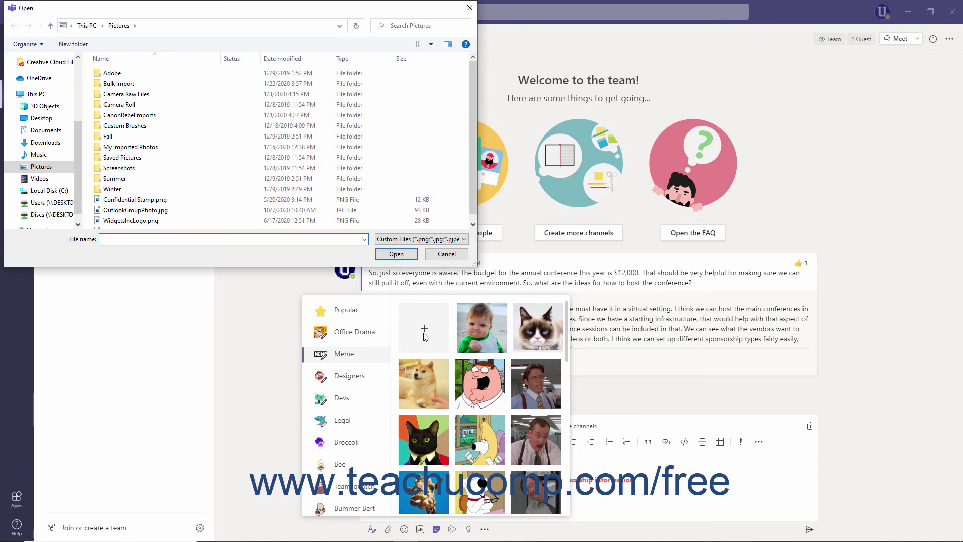
click(171, 200)
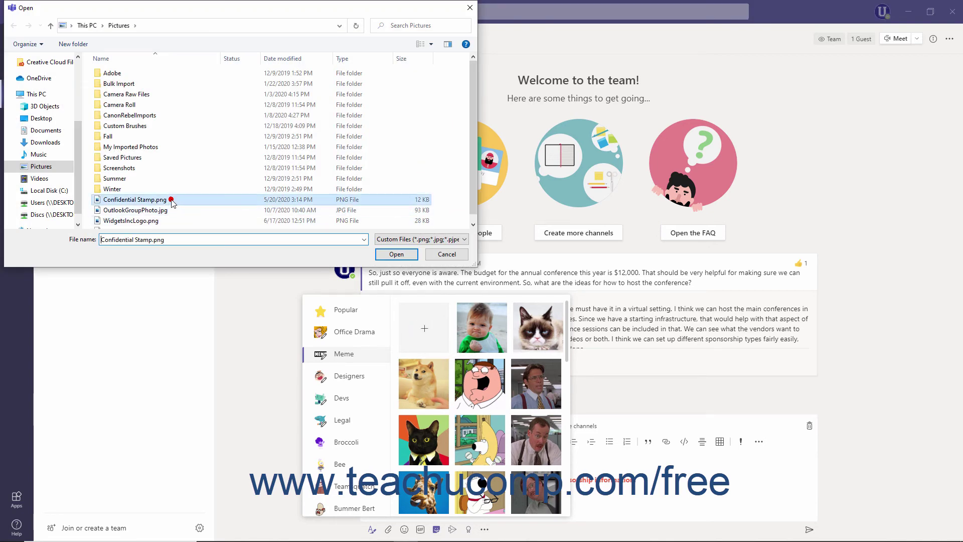
click(390, 258)
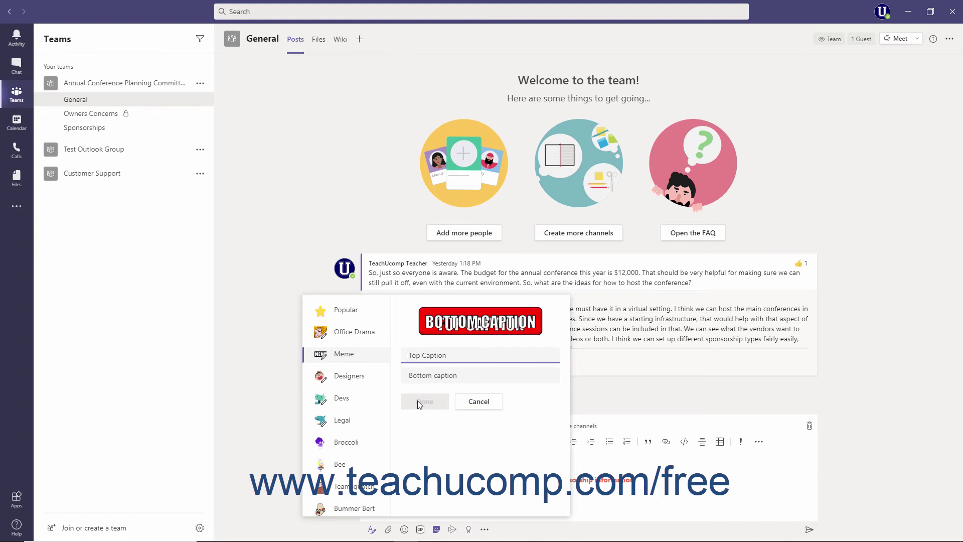
click(465, 403)
click(437, 530)
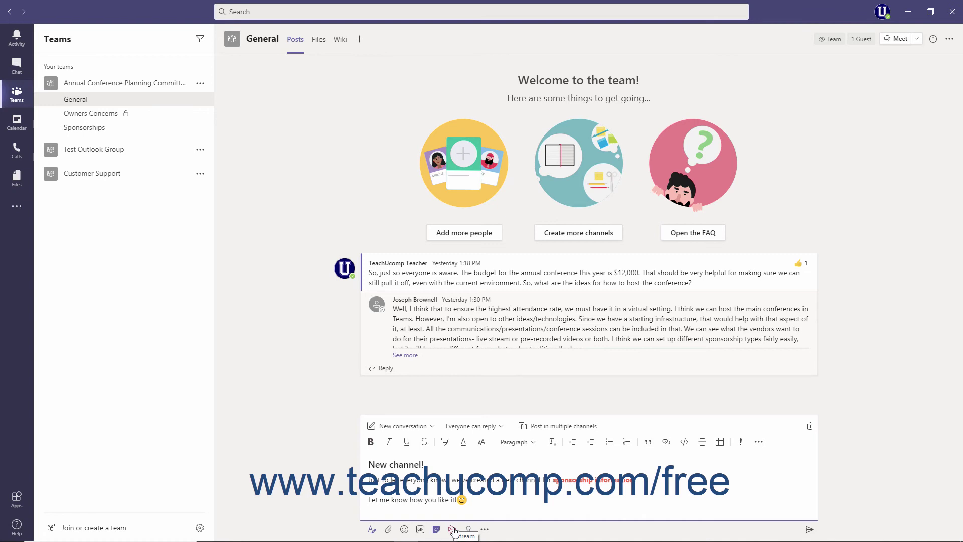
Look at the option for inserting a Microsoft Stream link into the message and close it
click(453, 530)
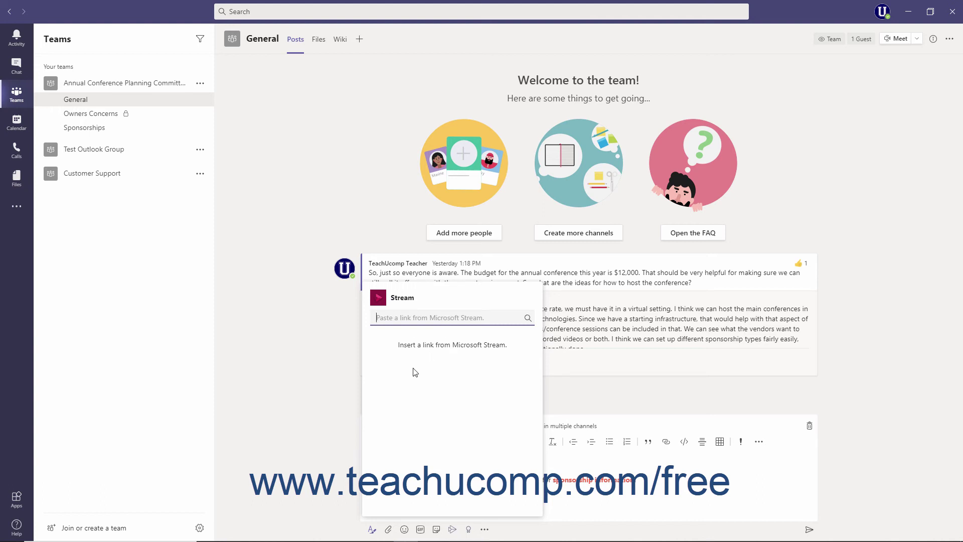
click(453, 530)
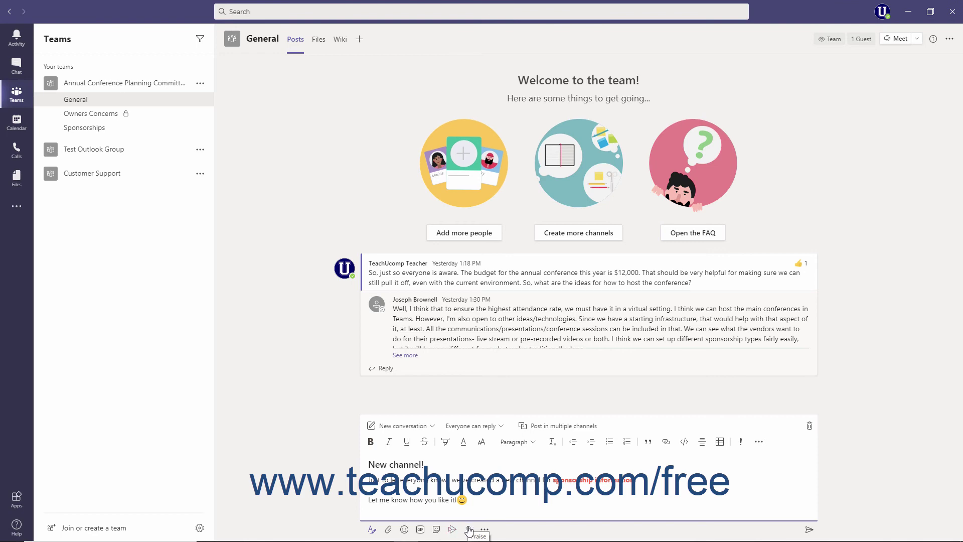
Set up a Praise with the Thank you badge for the suggested team member and preview it without a note
click(468, 530)
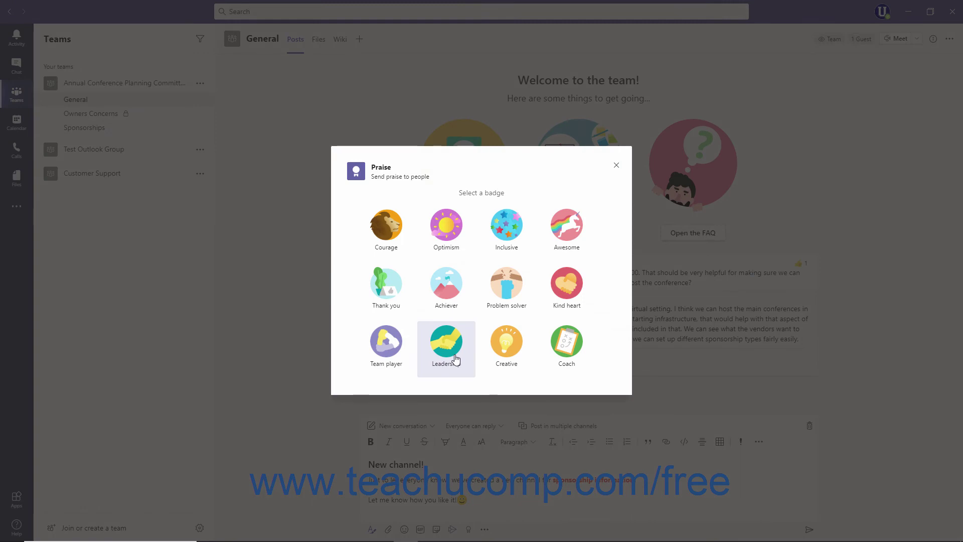
click(388, 284)
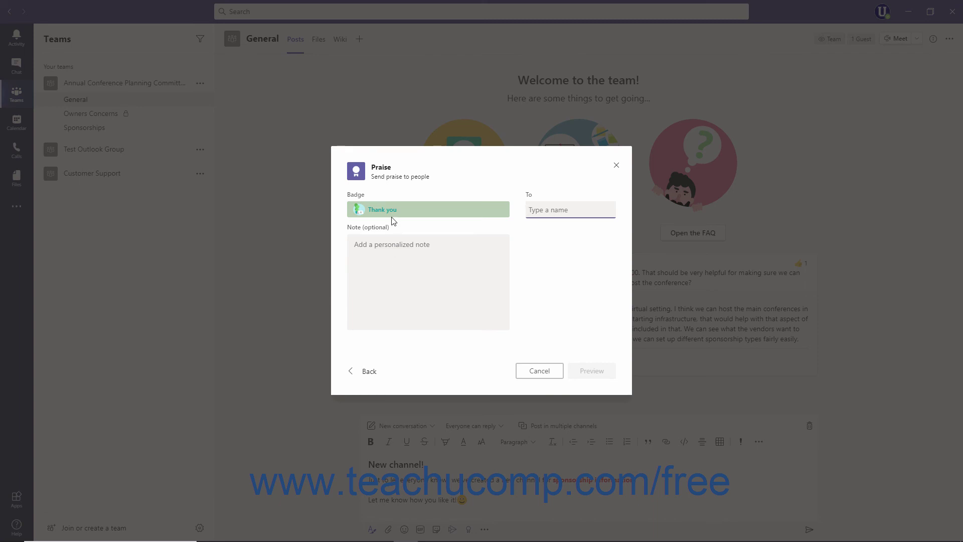
click(538, 211)
click(545, 232)
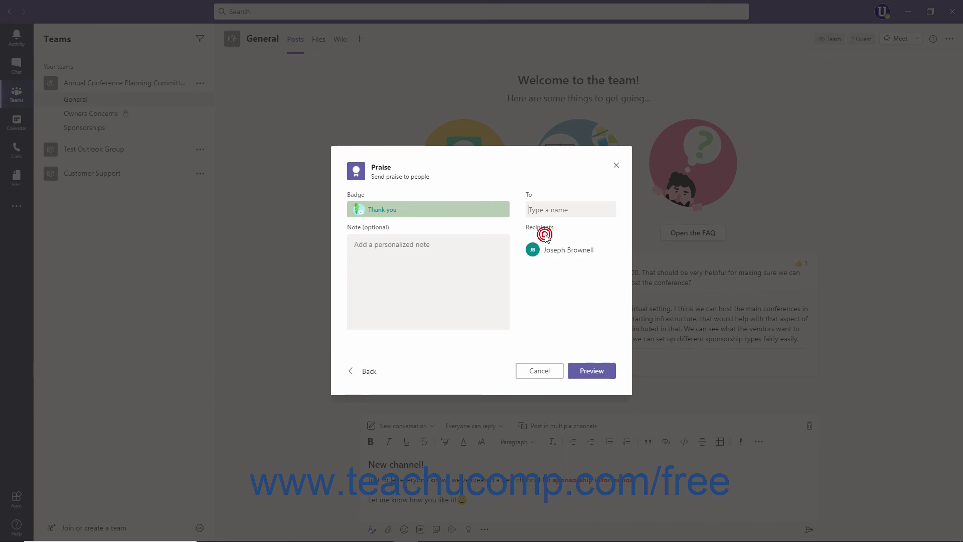
click(451, 253)
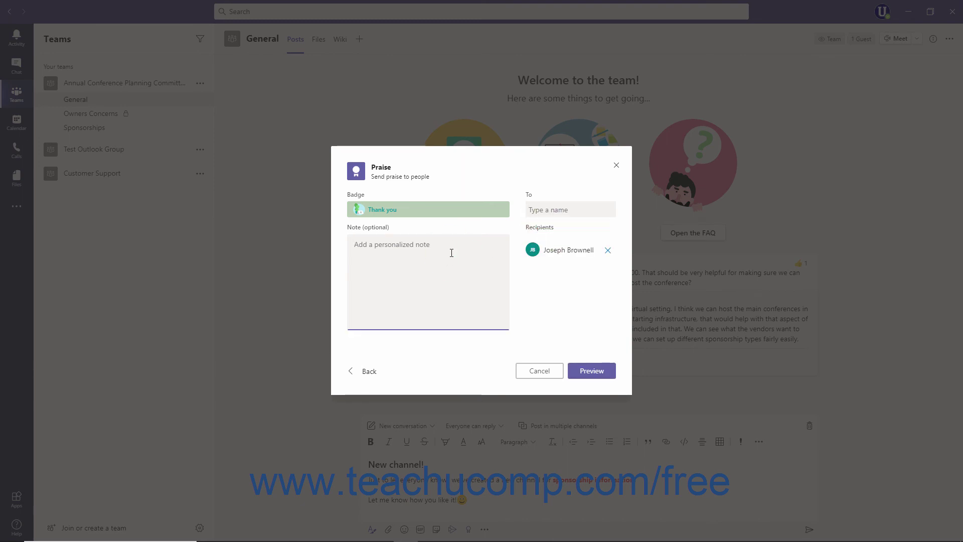
click(596, 374)
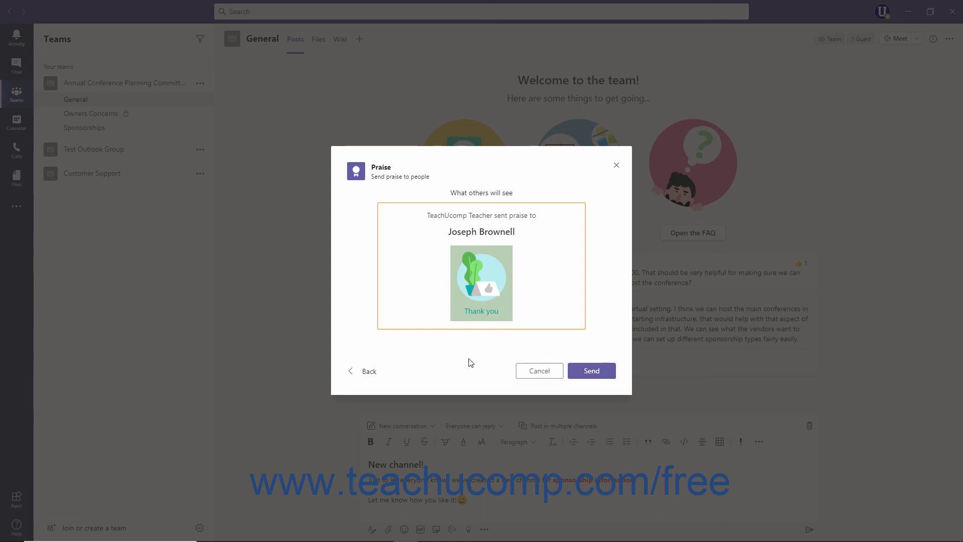
Add the note "Thanks for your help in setting this up!" to the praise, preview it and cancel without sending
click(376, 377)
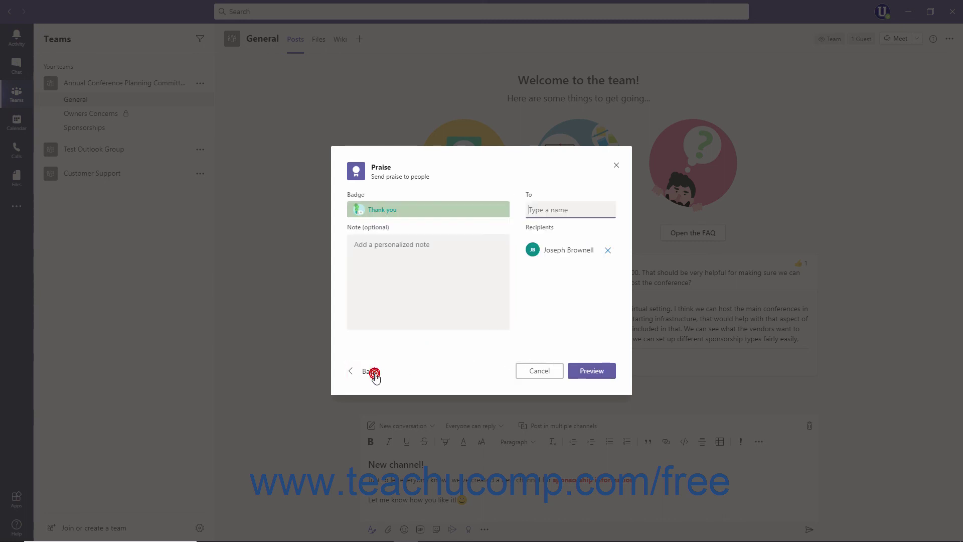
click(412, 254)
text(Thanks for your help in setting this up!)
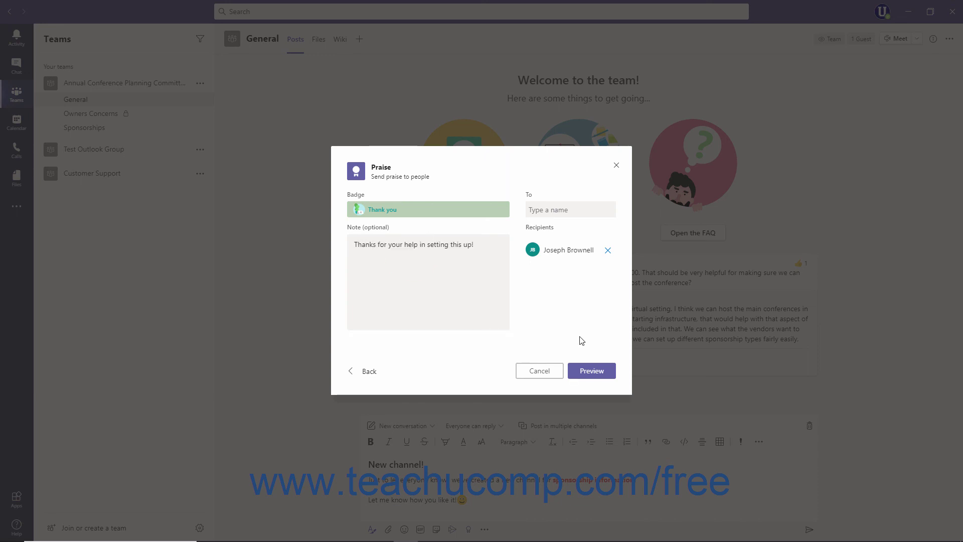
click(583, 372)
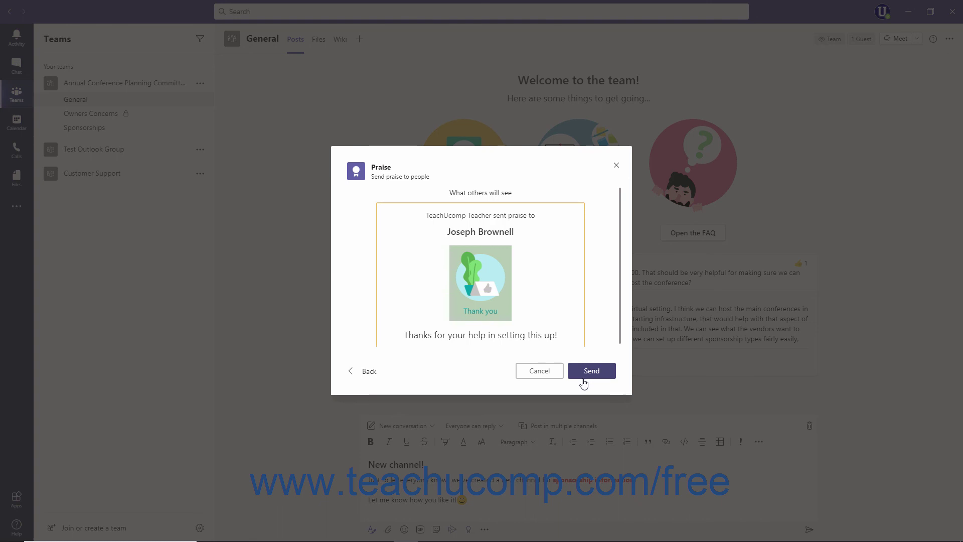
click(540, 376)
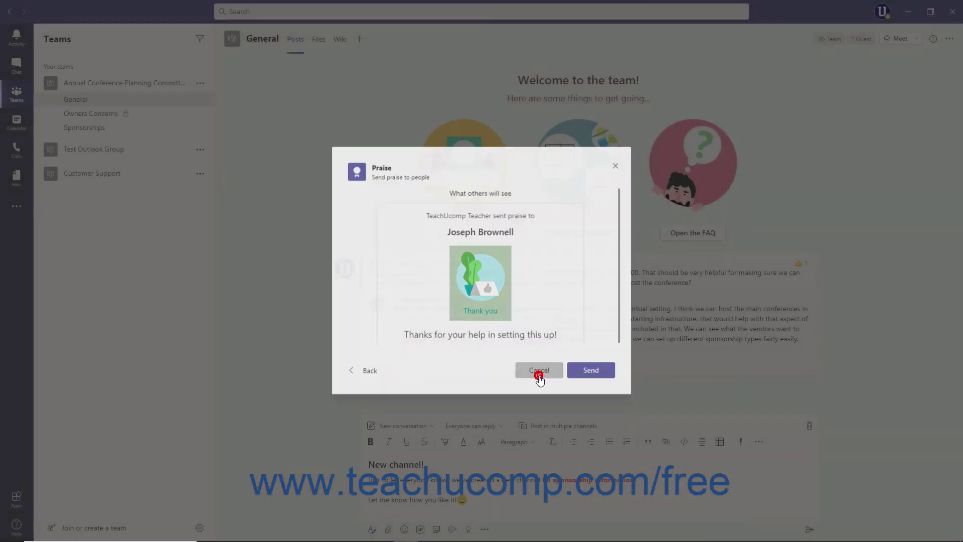
View the suggested messaging extension apps available for the message and close the list
click(485, 530)
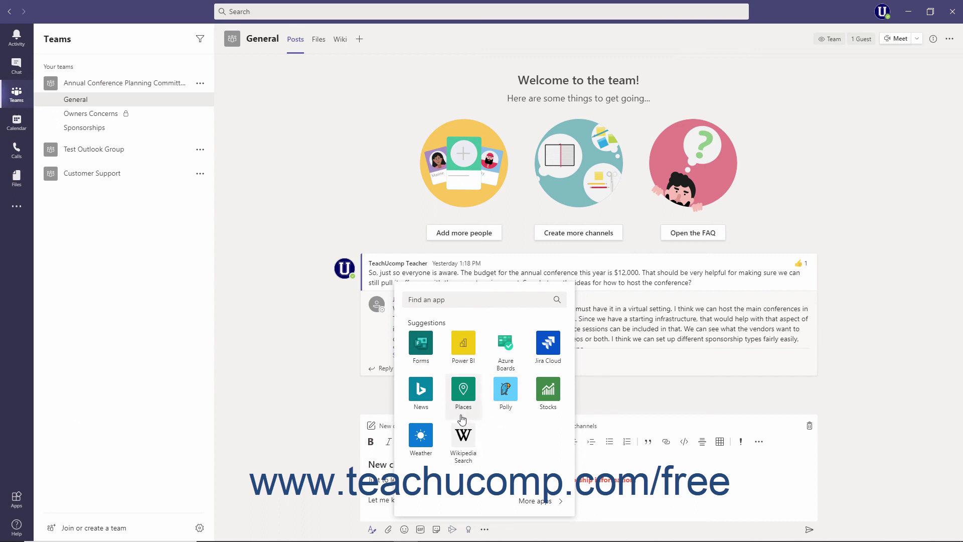
click(565, 532)
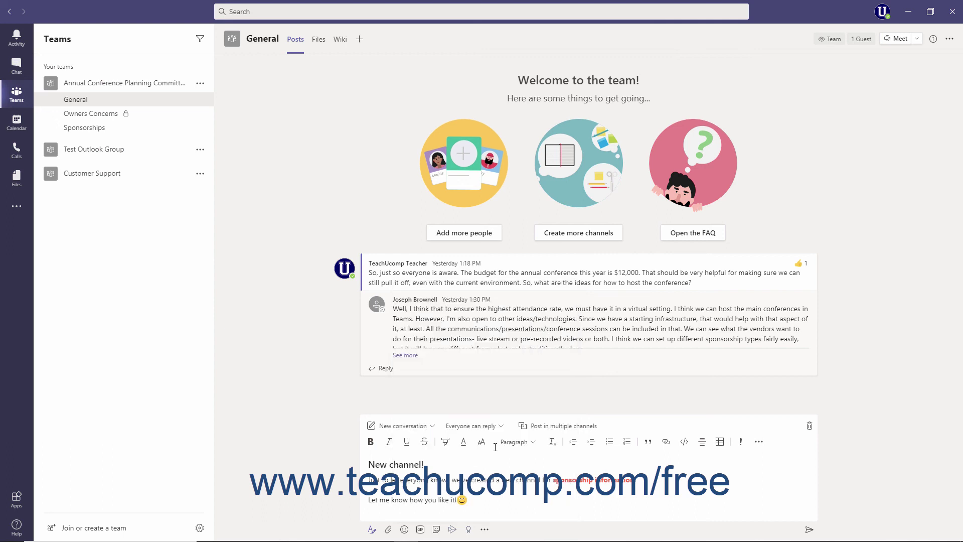
Send the "New channel!" conversation to the General channel
click(461, 512)
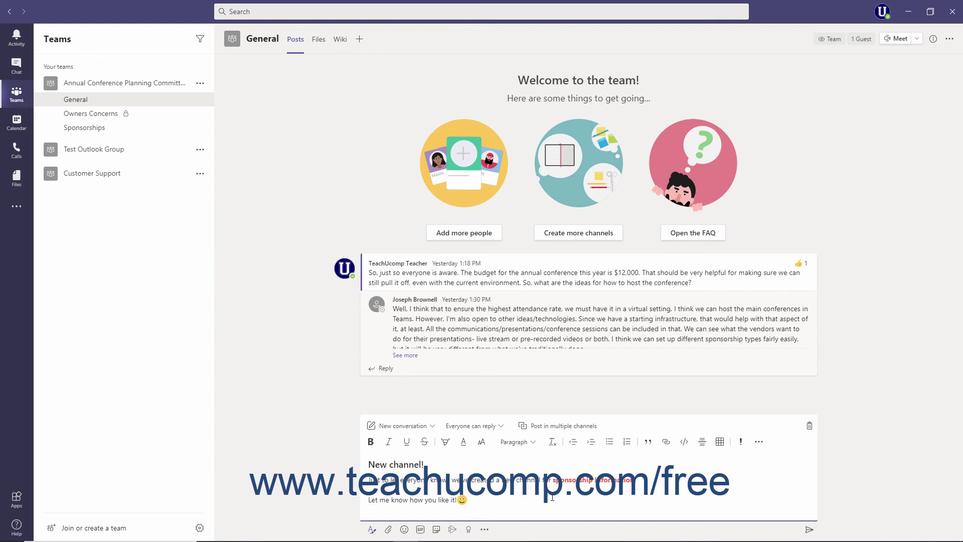
click(810, 530)
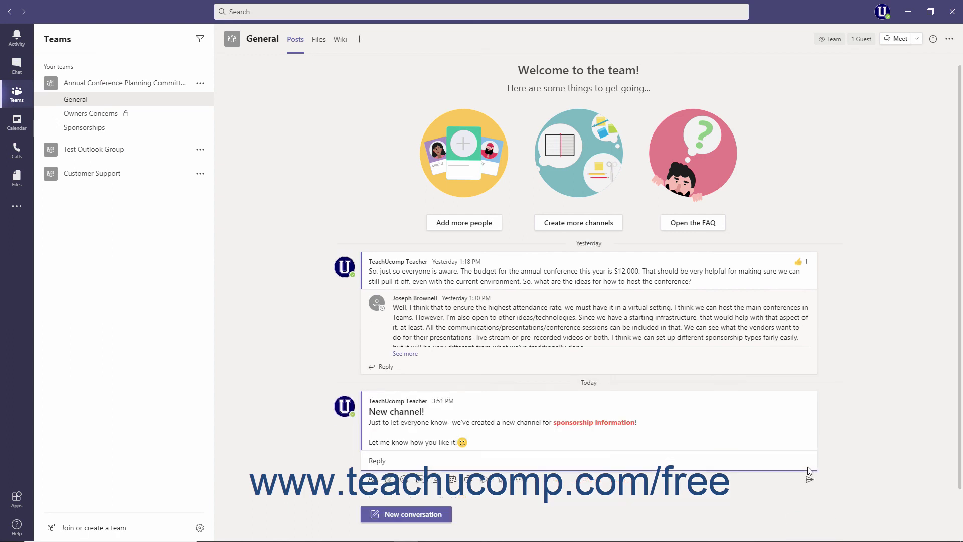
mouse_move(791, 445)
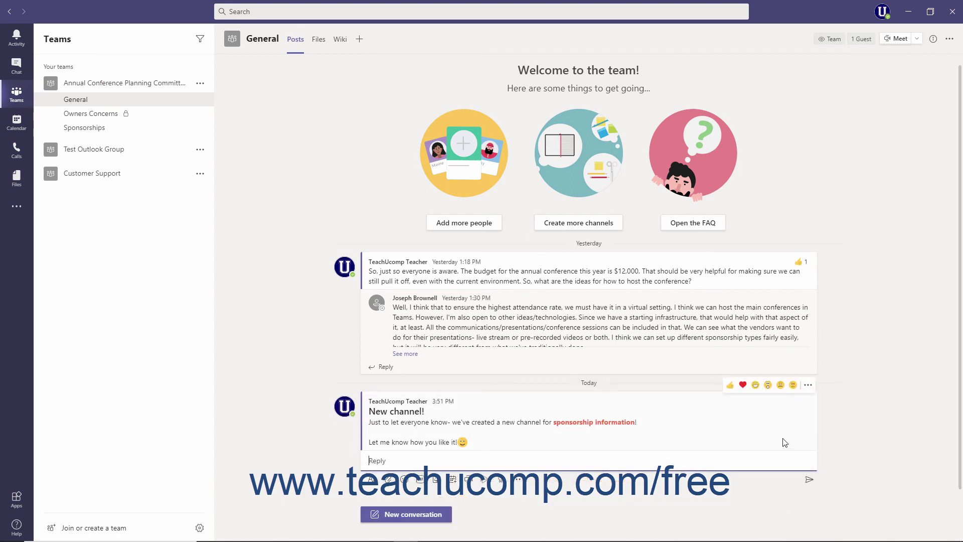